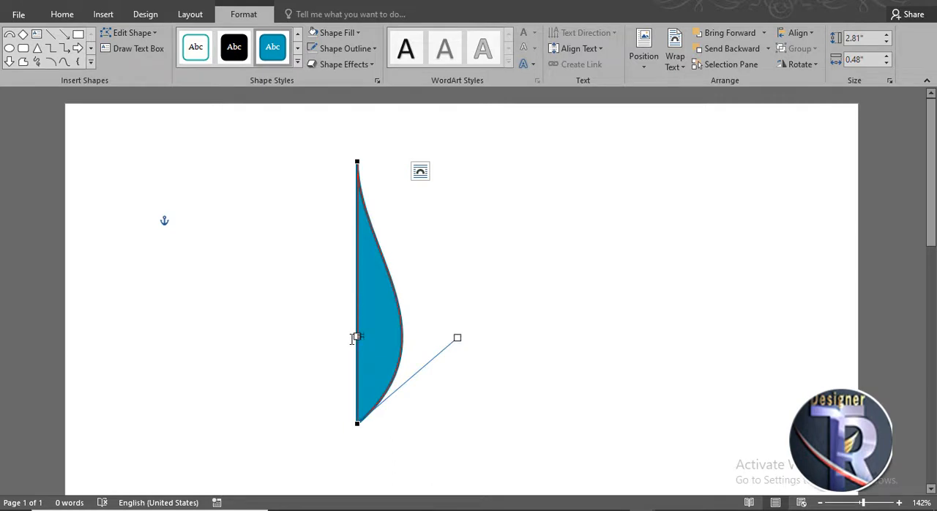
Step: Edit the shape's points so its straight left edge bulges outward, forming a near-symmetrical leaf about 1.01" wide
left_click_drag(362, 341, 342, 329)
right_click(341, 329)
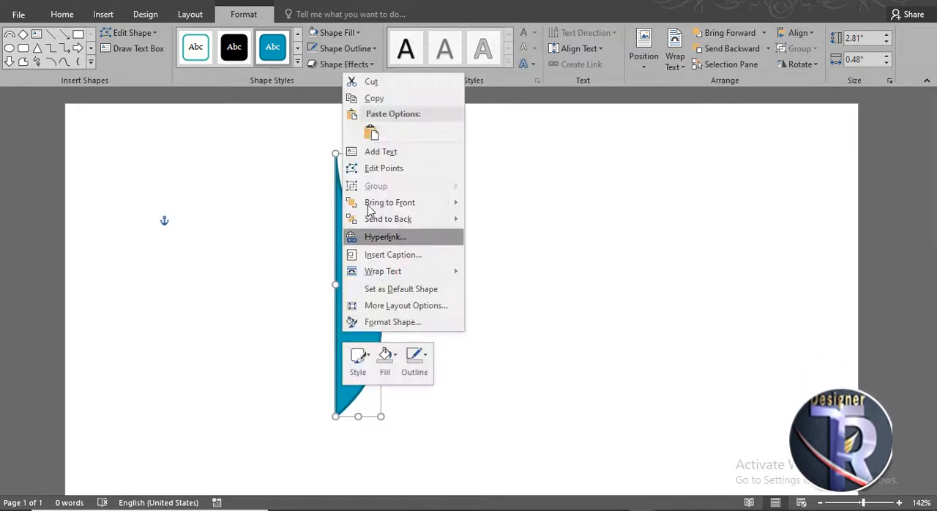
left_click(379, 169)
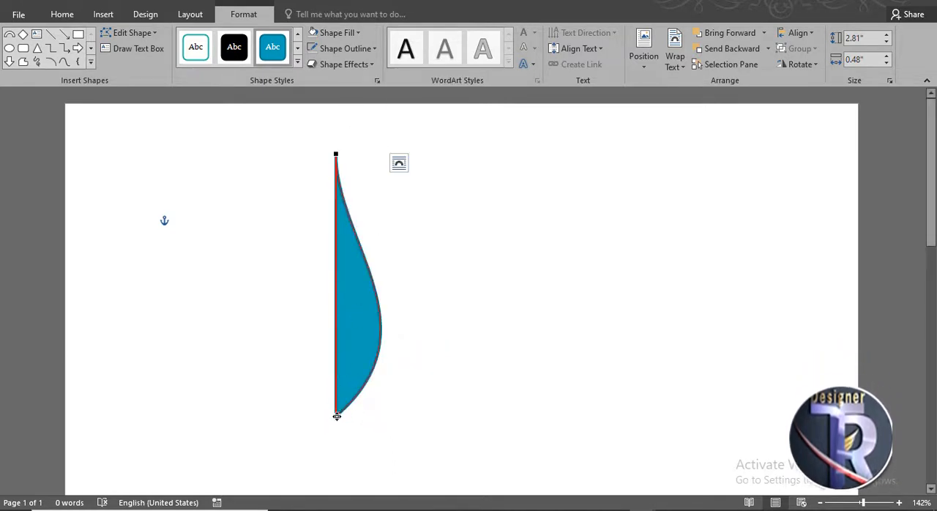
left_click_drag(336, 330, 254, 323)
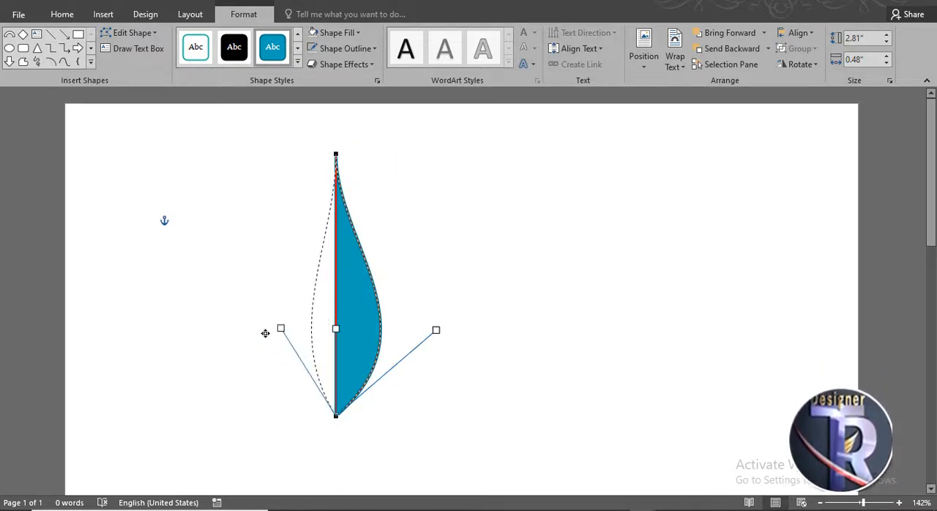
left_click_drag(335, 330, 222, 311)
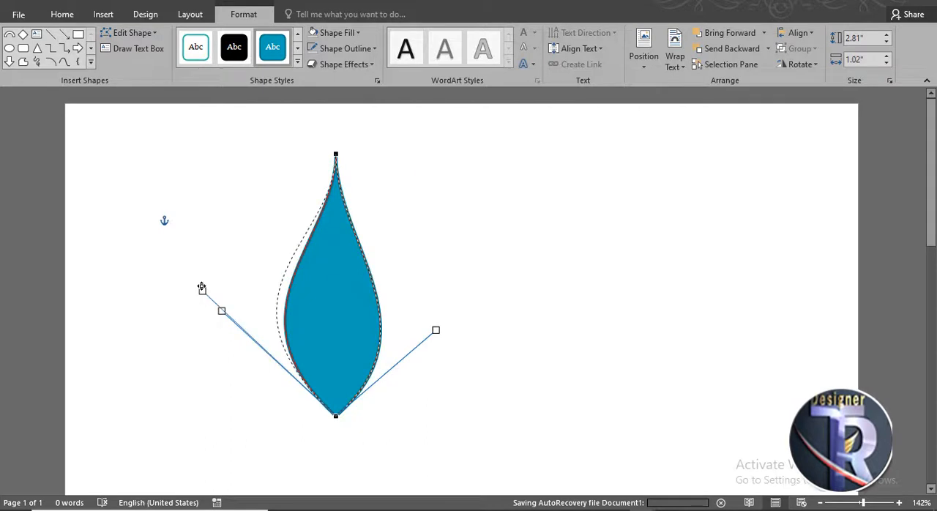
left_click_drag(195, 303, 226, 325)
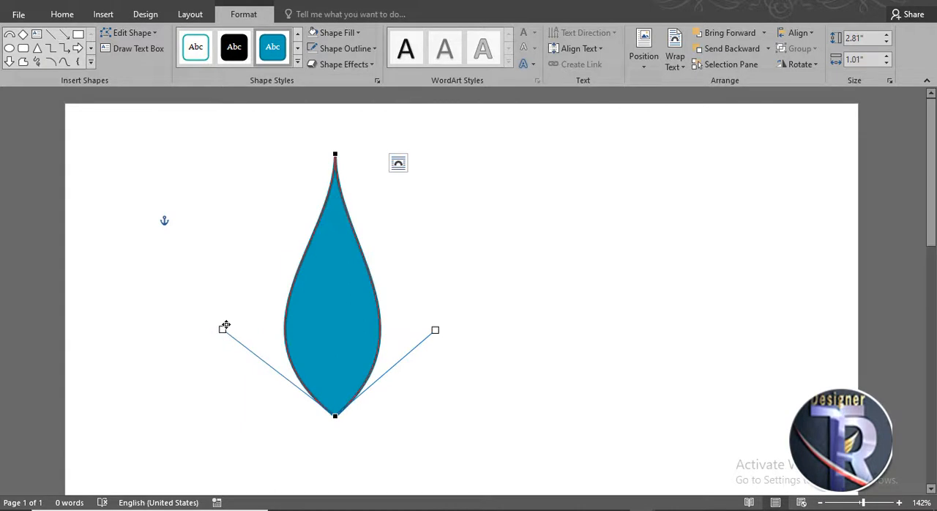
Step: Adjust both curve handles of the leaf's top point to form a slightly bent tip, making the leaf about 1.05" wide
left_click(335, 154)
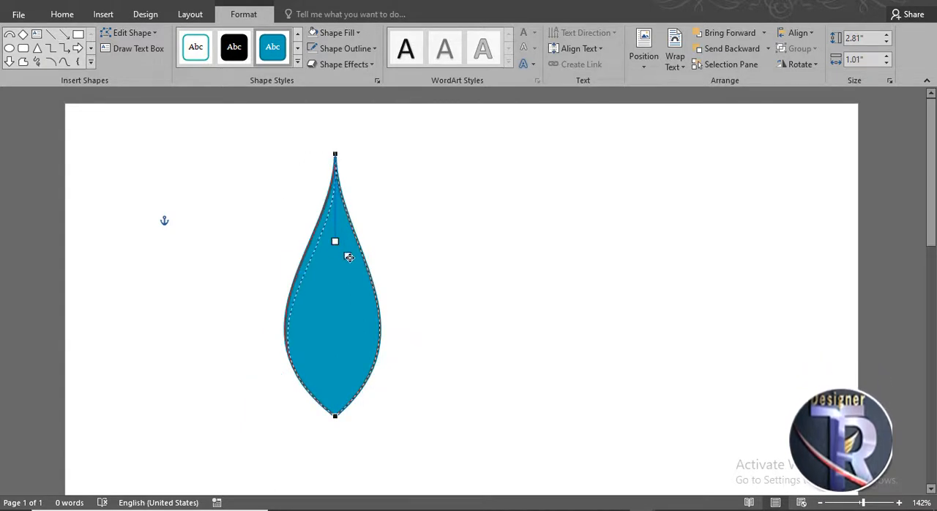
left_click(493, 335)
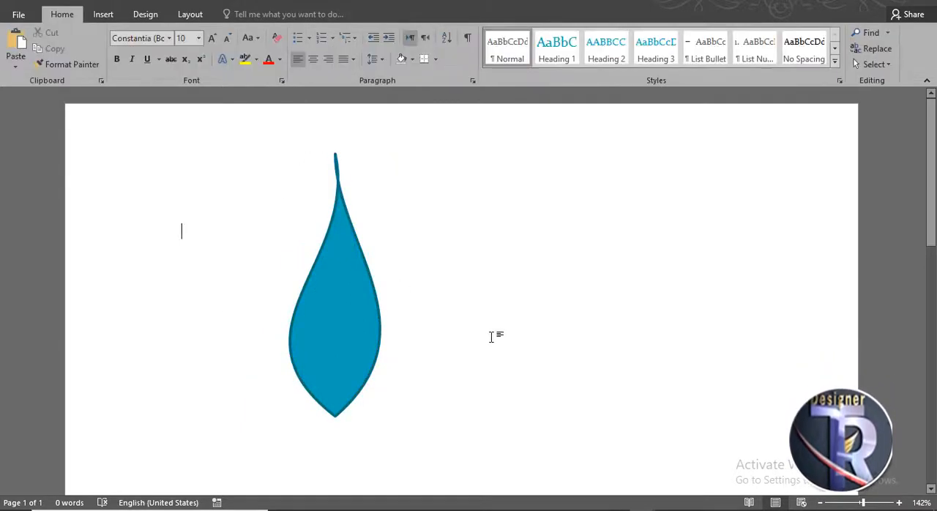
left_click(358, 287)
right_click(358, 286)
left_click(409, 134)
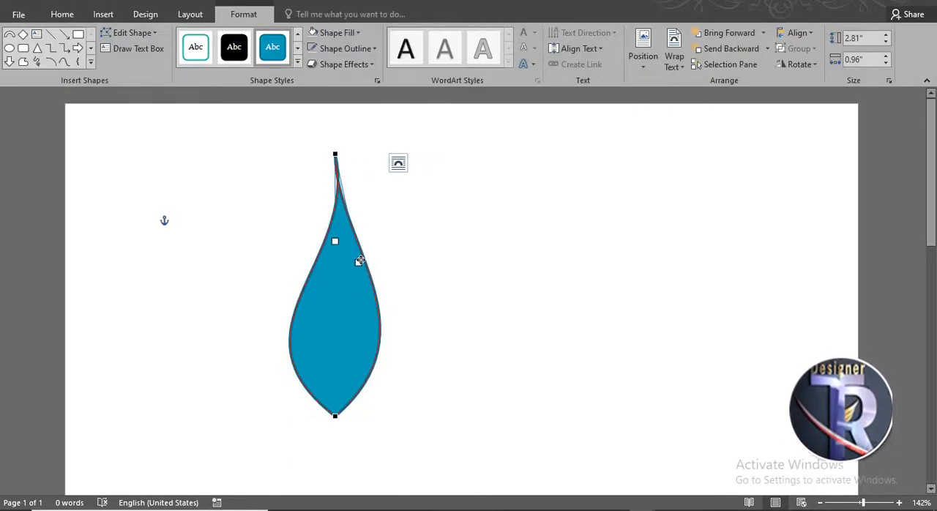
left_click_drag(358, 262, 364, 243)
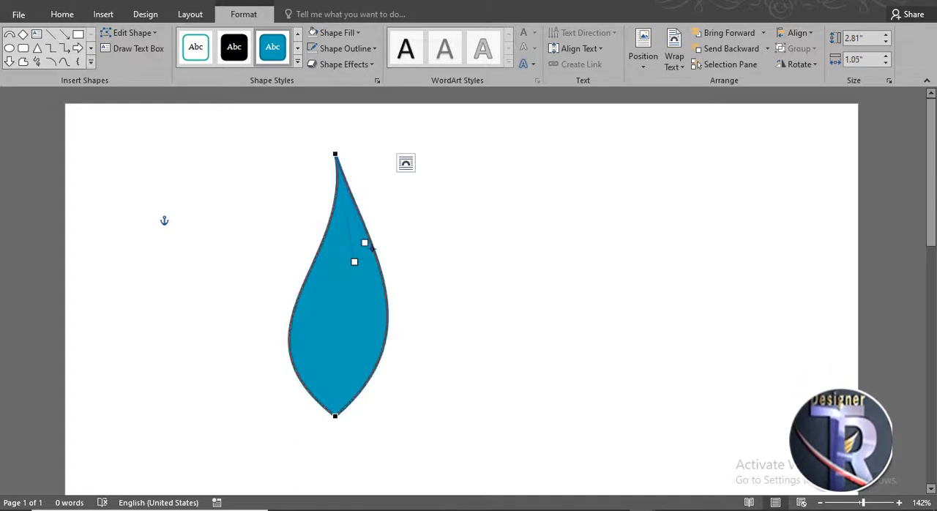
left_click(370, 305)
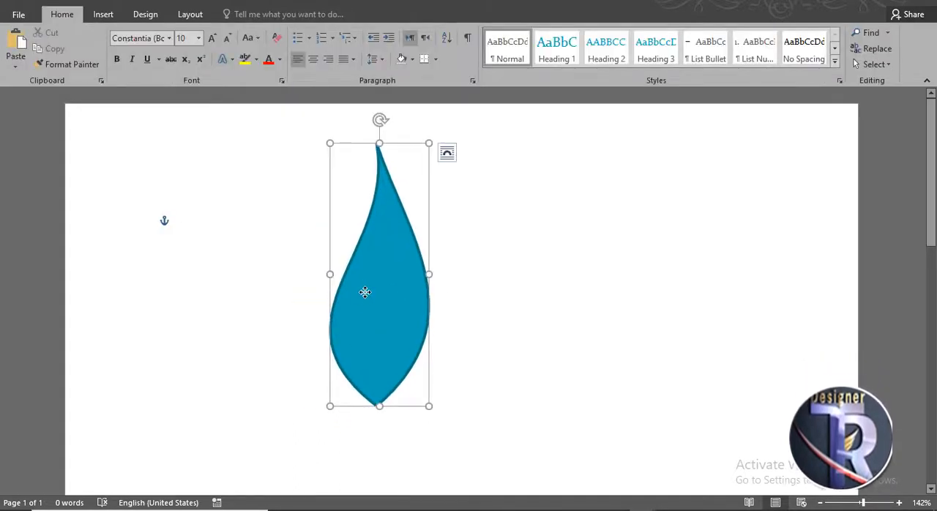
Step: Fill the leaf with standard green and remove its outline
left_click(331, 34)
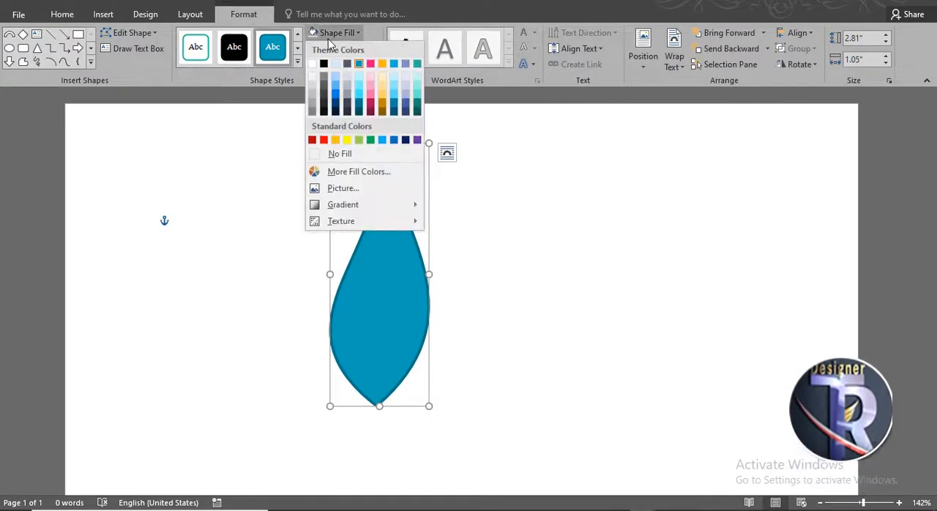
left_click(370, 140)
left_click(341, 48)
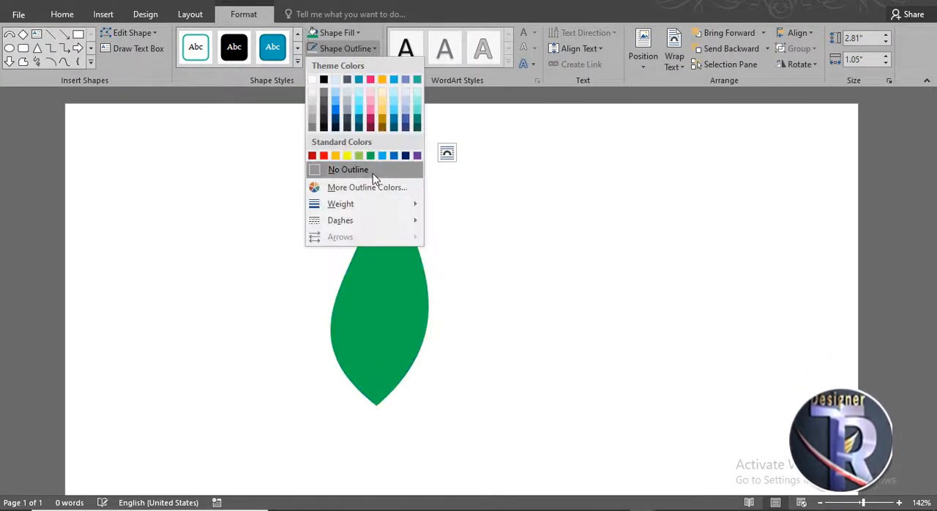
left_click(370, 171)
left_click(435, 253)
left_click(403, 254)
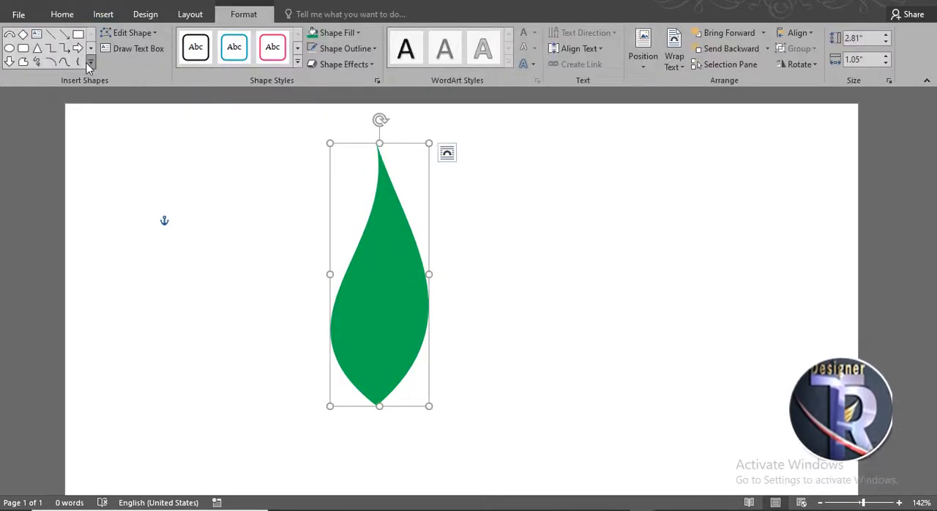
Step: Draw a narrow freeform triangle about 1.49" high and 0.45" wide, from inside the leaf to below its base
left_click(91, 63)
left_click(36, 64)
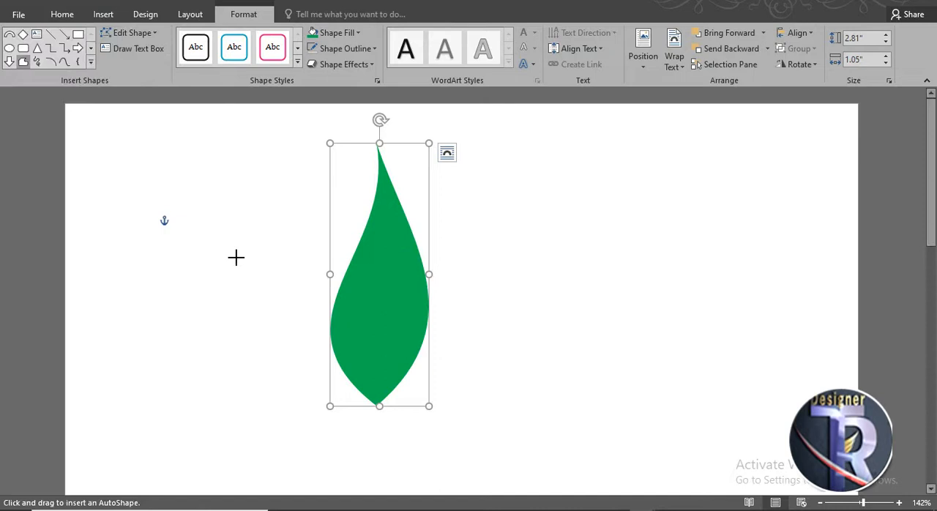
left_click(373, 305)
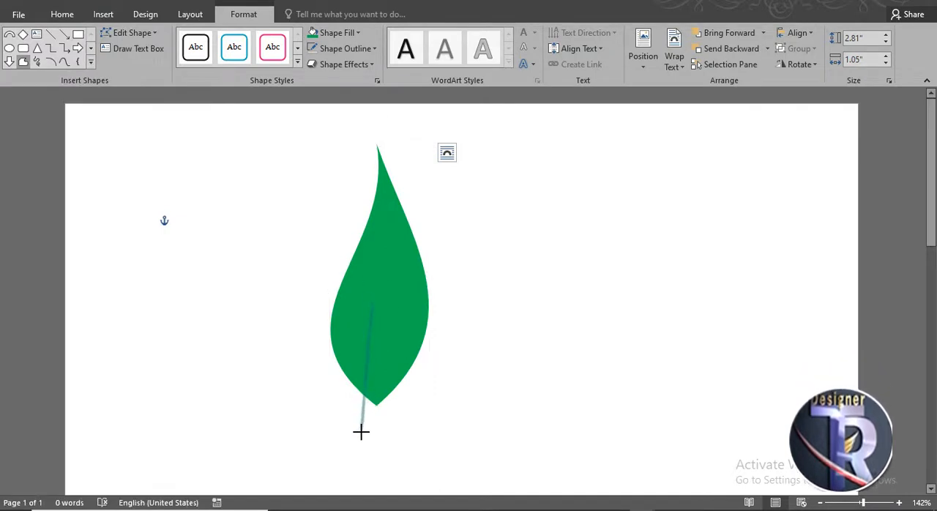
left_click(359, 441)
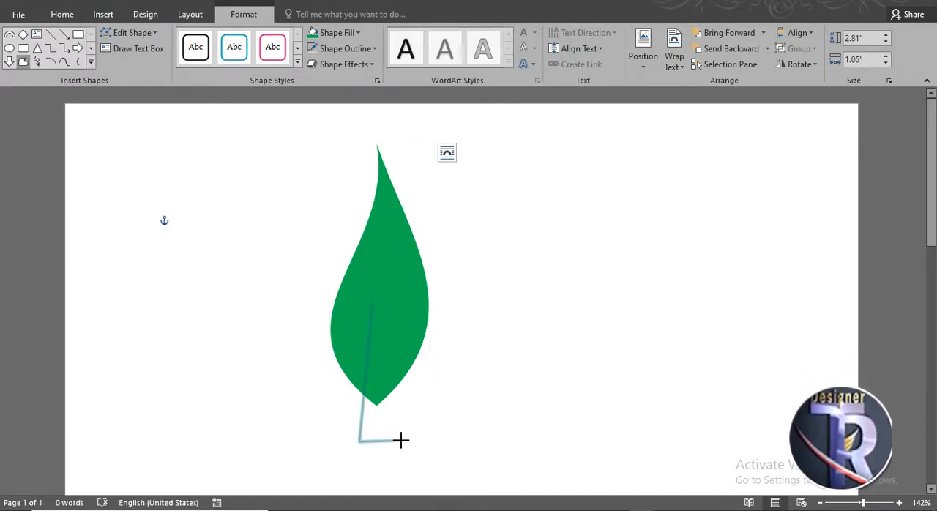
left_click(373, 307)
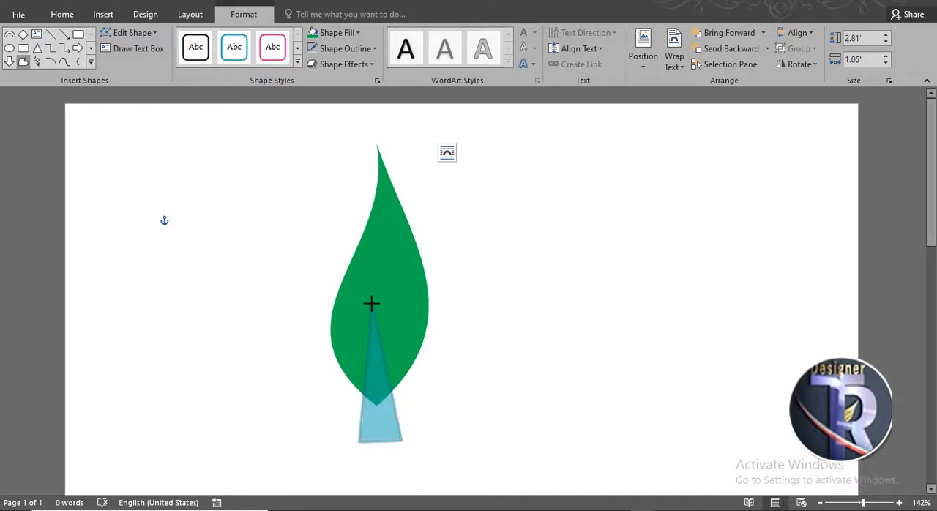
Step: Fill the triangle with white and remove its outline so it forms a notch in the leaf
left_click(326, 31)
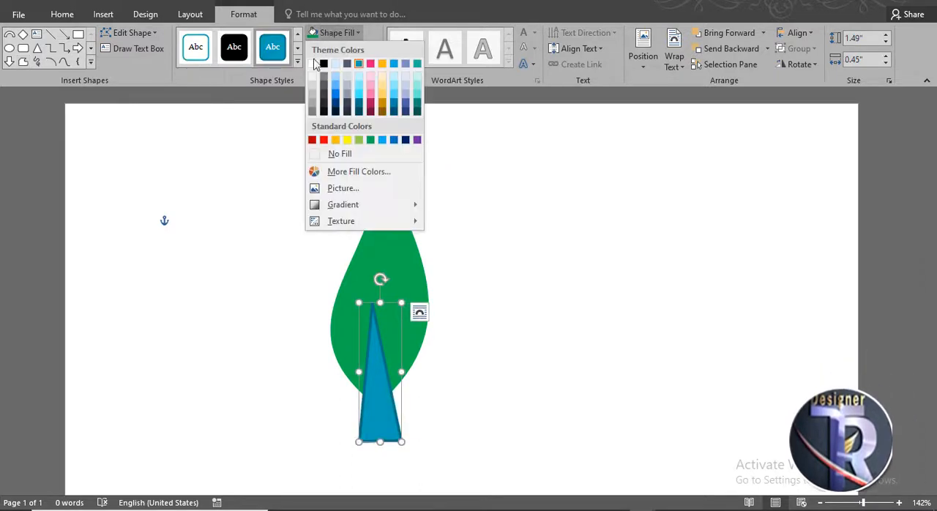
left_click(313, 65)
left_click(339, 52)
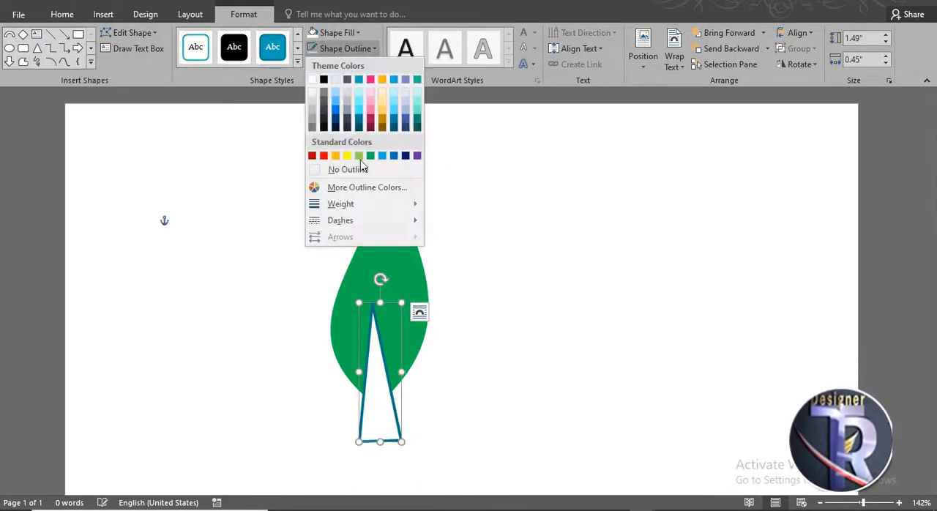
left_click(364, 170)
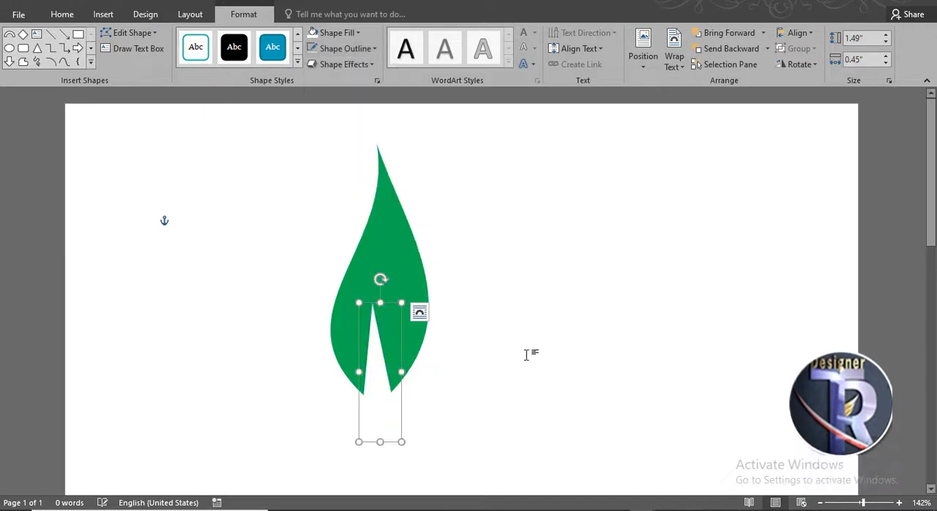
Step: Group the leaf and the white triangle into one object
left_click(389, 246, "shift")
right_click(377, 346)
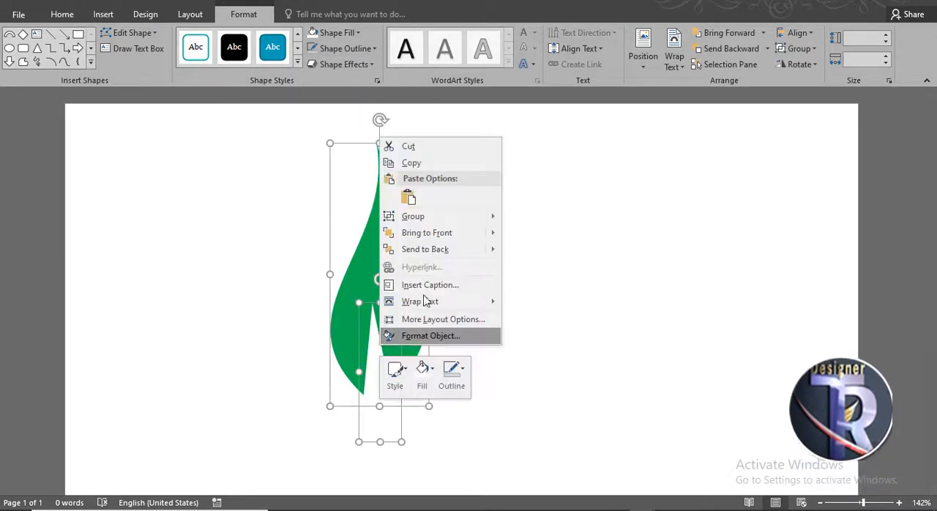
mouse_move(452, 218)
left_click(533, 218)
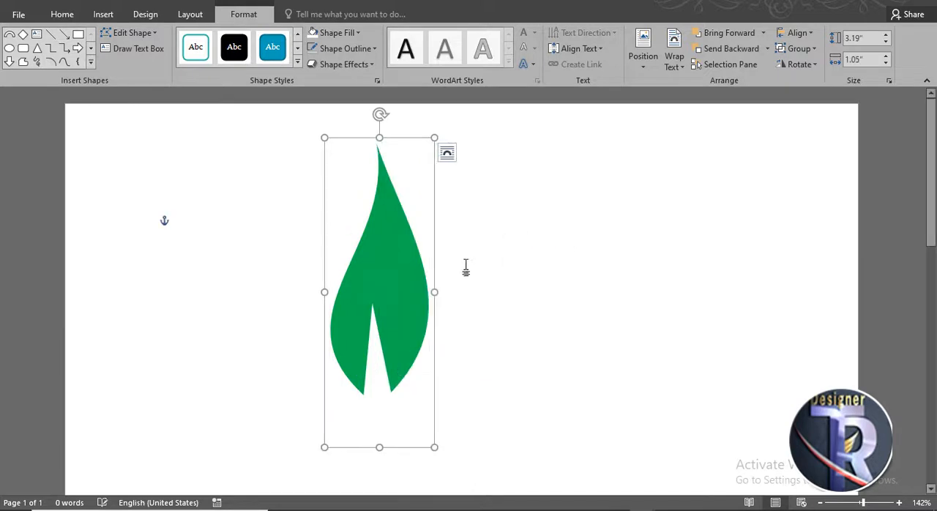
Step: Duplicate the grouped leaf to the right of the original and flip the copy horizontally
left_click_drag(400, 289, 480, 294)
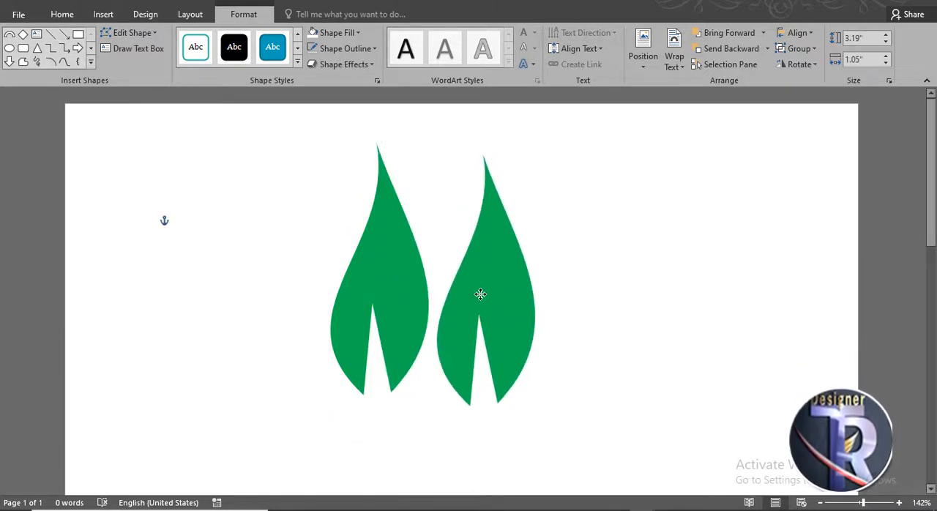
left_click(607, 297)
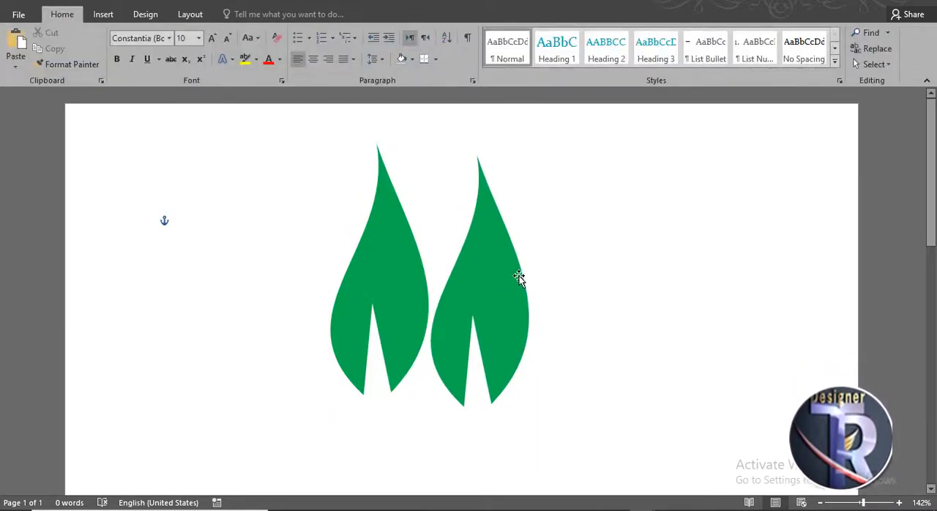
left_click(519, 274)
left_click(800, 64)
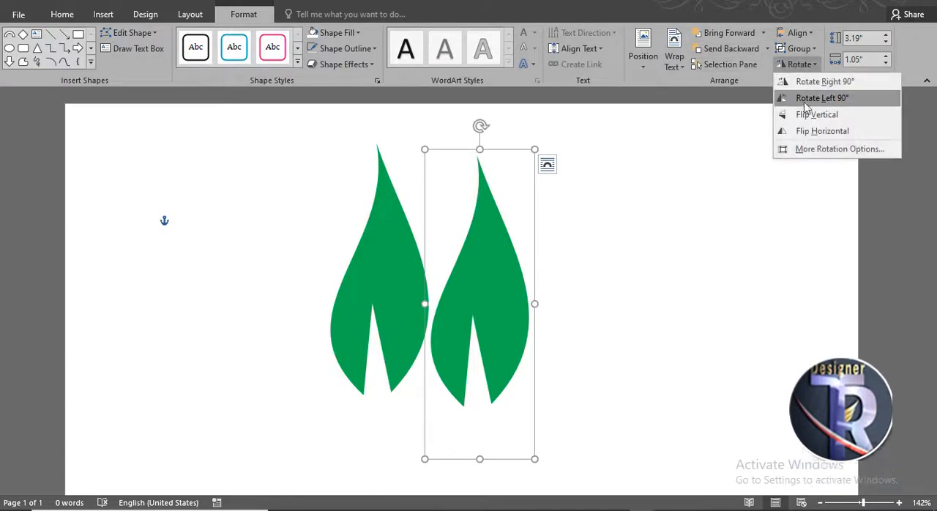
left_click(790, 132)
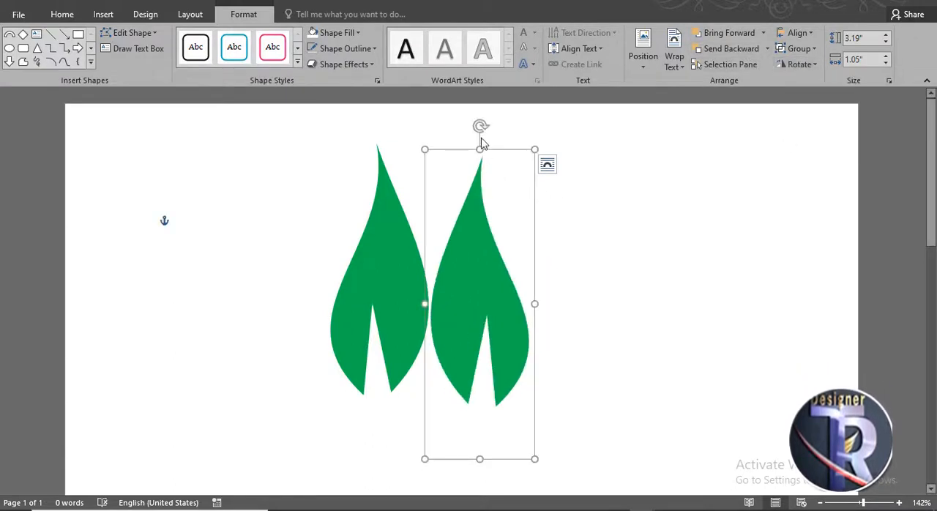
Step: Tilt the copied leaf clockwise about 30° and place it right beside the original leaf
left_click_drag(527, 140, 576, 154)
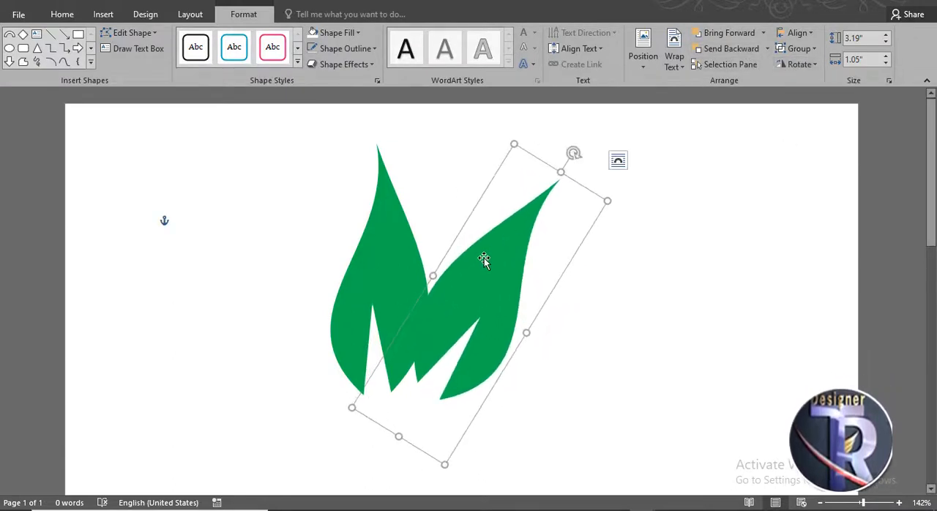
left_click_drag(514, 264, 498, 258)
left_click(562, 293)
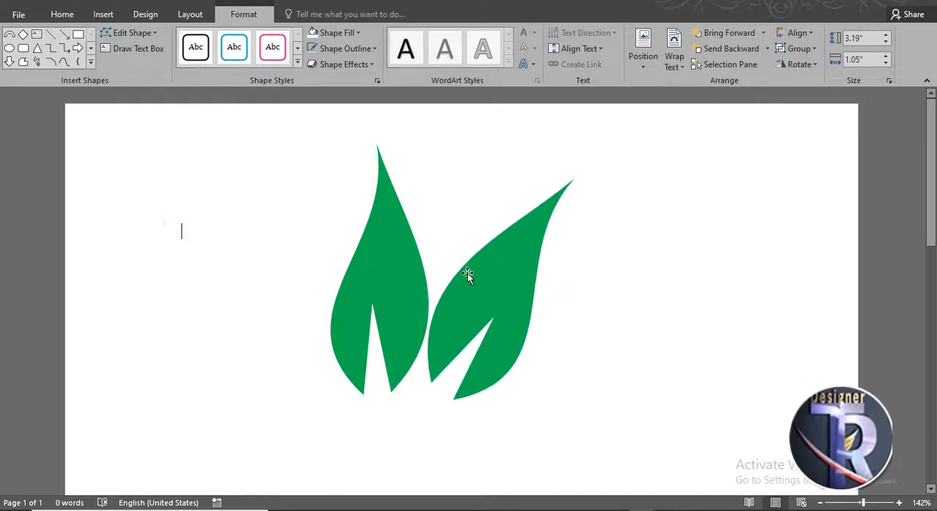
Step: Tilt the original leaf counterclockwise about 25° and nudge it down so both leaves overlap into an M shape
left_click(386, 239)
left_click(382, 123)
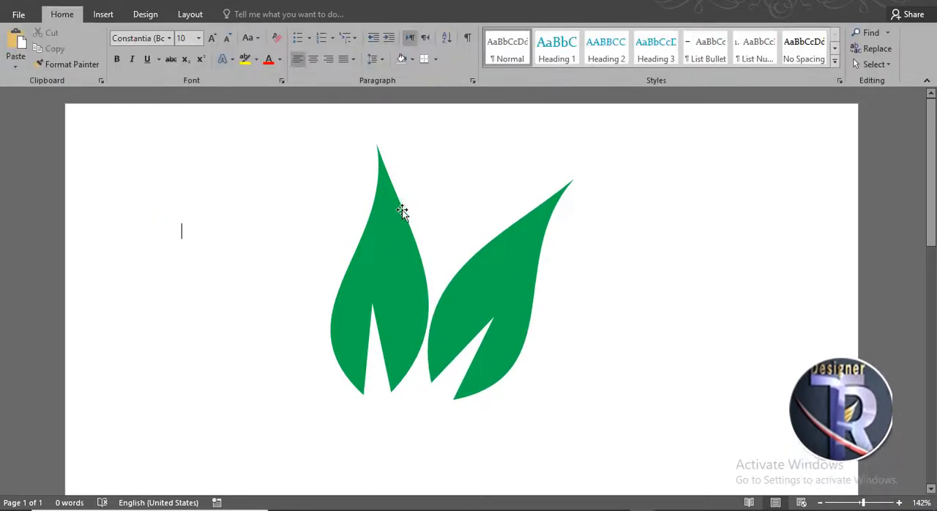
left_click(401, 210)
left_click_drag(379, 115, 315, 157)
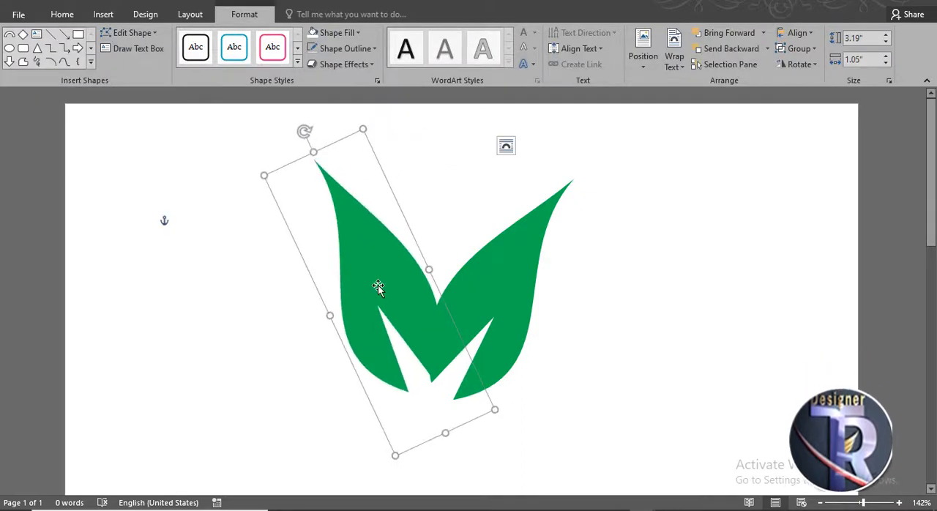
left_click_drag(378, 286, 377, 293)
left_click(691, 319)
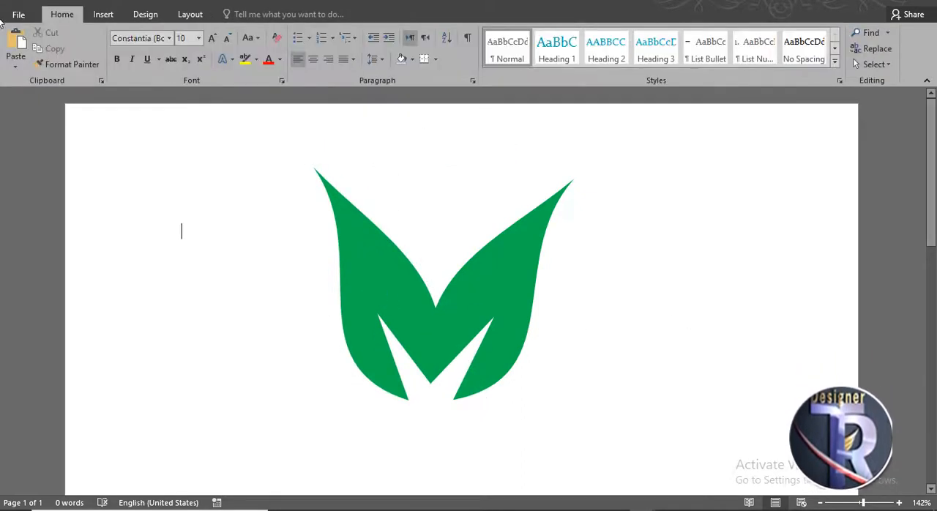
Step: Draw a circle about 0.82" in diameter and center it between the tips of the two leaves
left_click(104, 14)
left_click(187, 58)
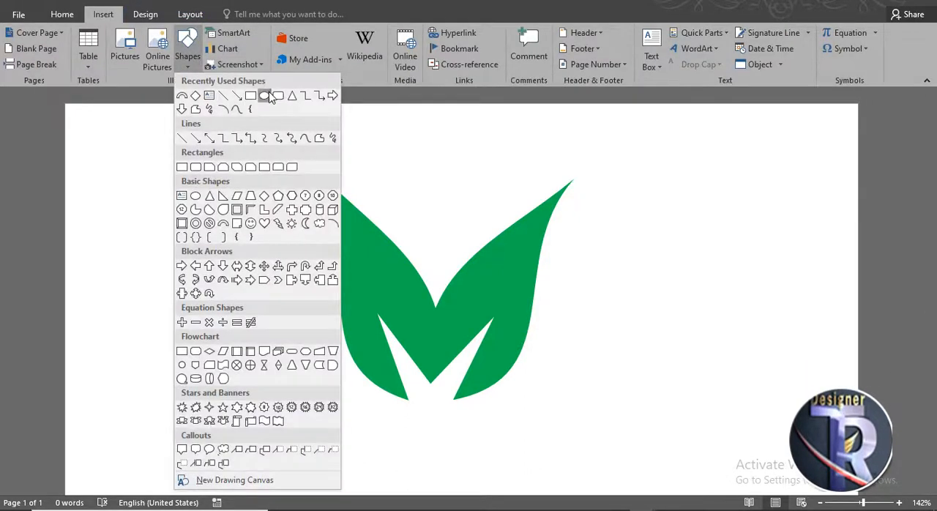
left_click(265, 95)
left_click_drag(391, 171, 469, 249)
left_click_drag(437, 214, 437, 221)
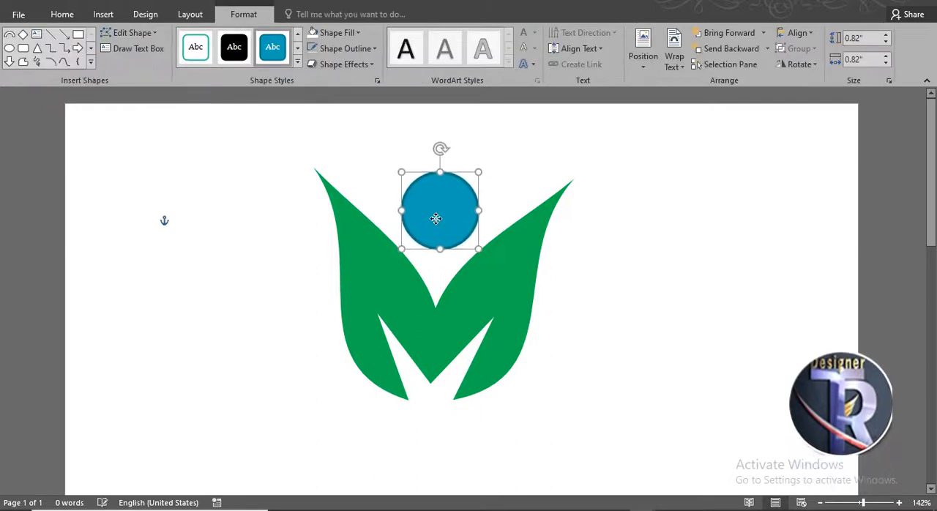
Step: Fill the circle above the leaves with the standard green and remove its outline
left_click(329, 32)
left_click(380, 141)
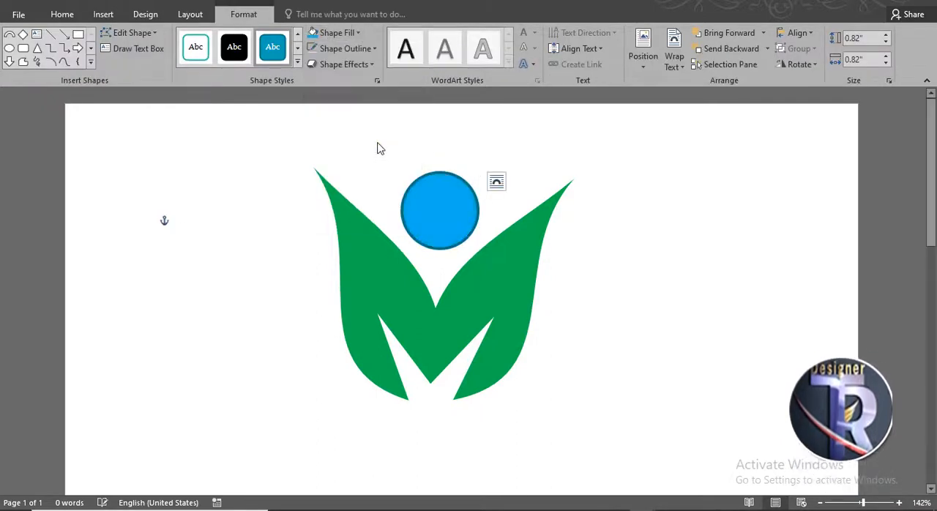
left_click(350, 34)
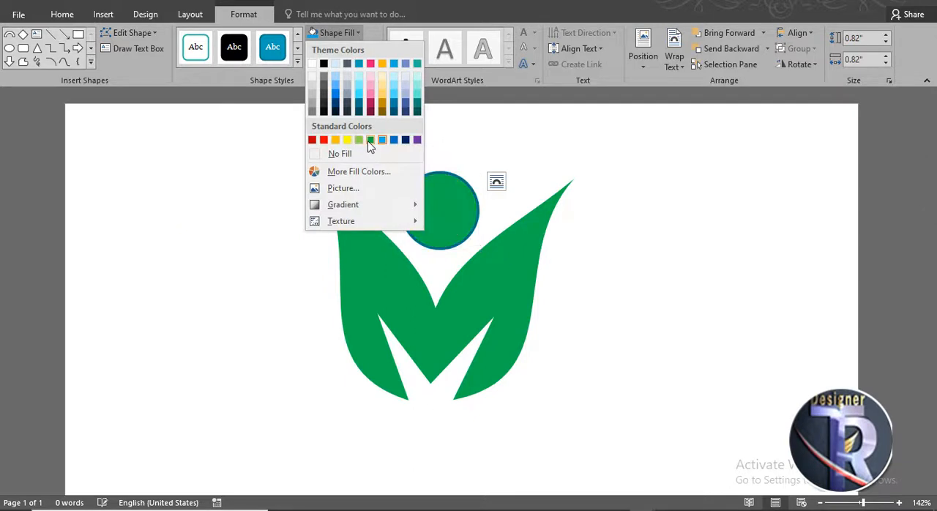
left_click(370, 140)
left_click(344, 48)
left_click(354, 170)
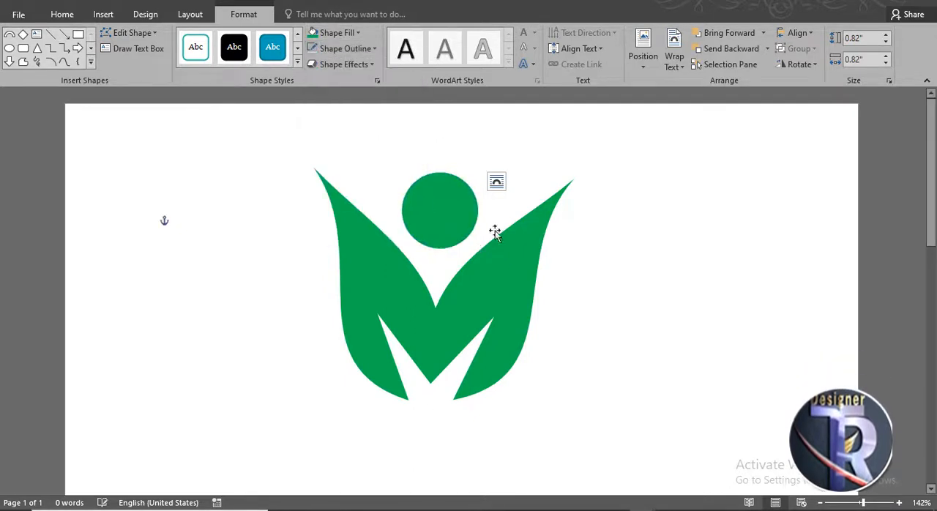
left_click(591, 265)
scroll(572, 246, "down", 1)
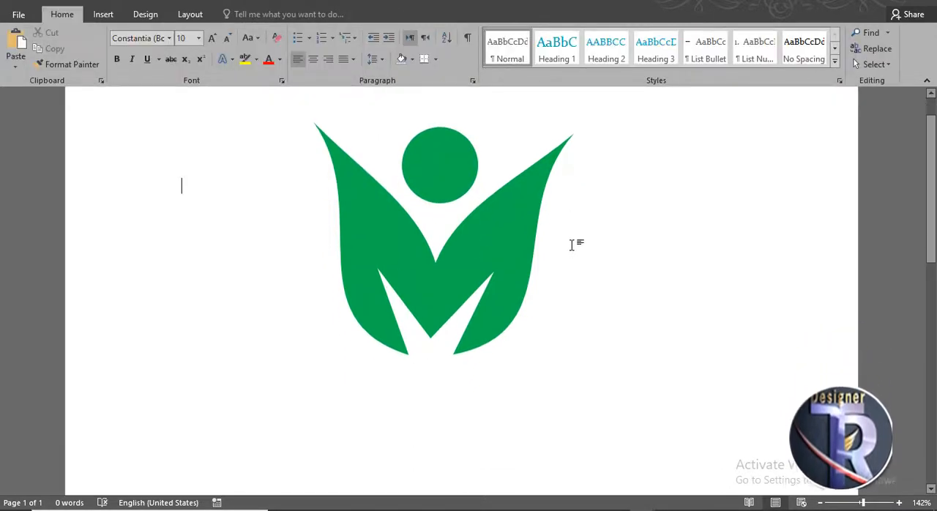
scroll(572, 246, "up", 1)
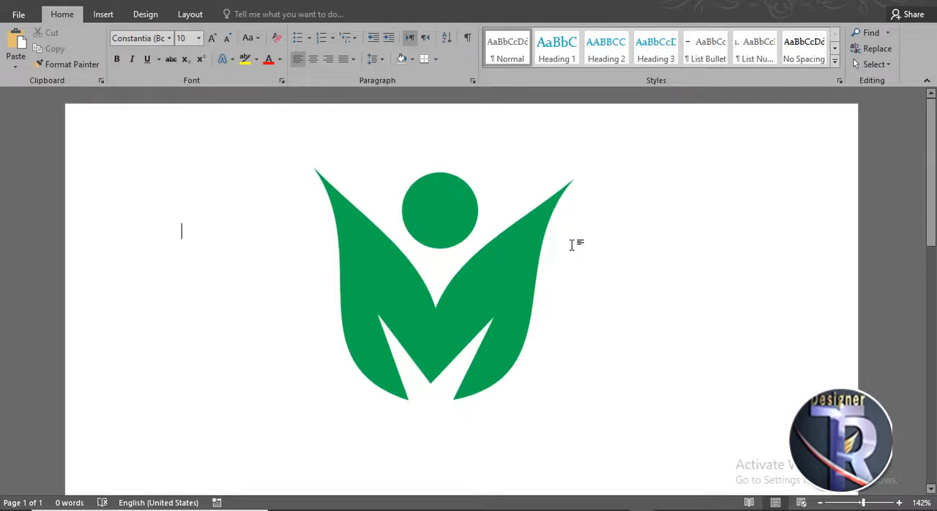
Step: Draw a horizontal straight line about 3.49" long along the base of the leaves and center it beneath them
left_click(108, 14)
left_click(192, 66)
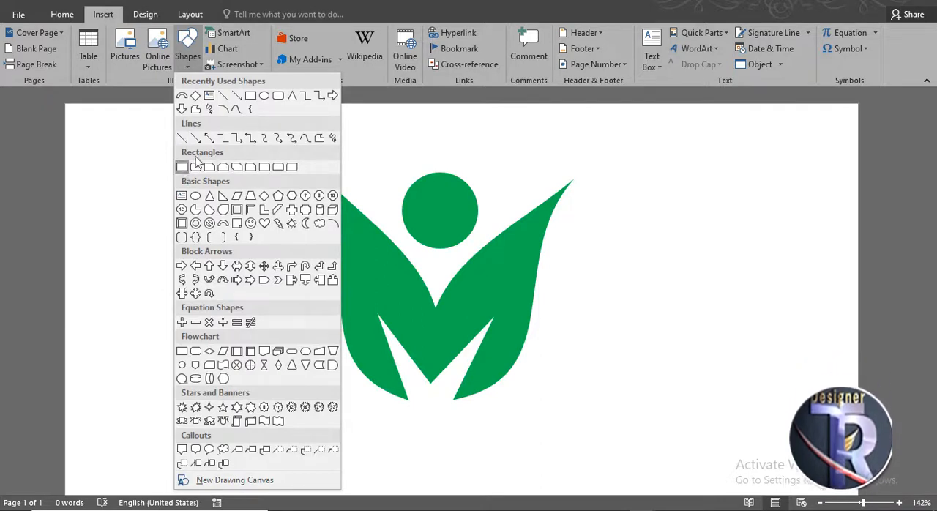
left_click(196, 138)
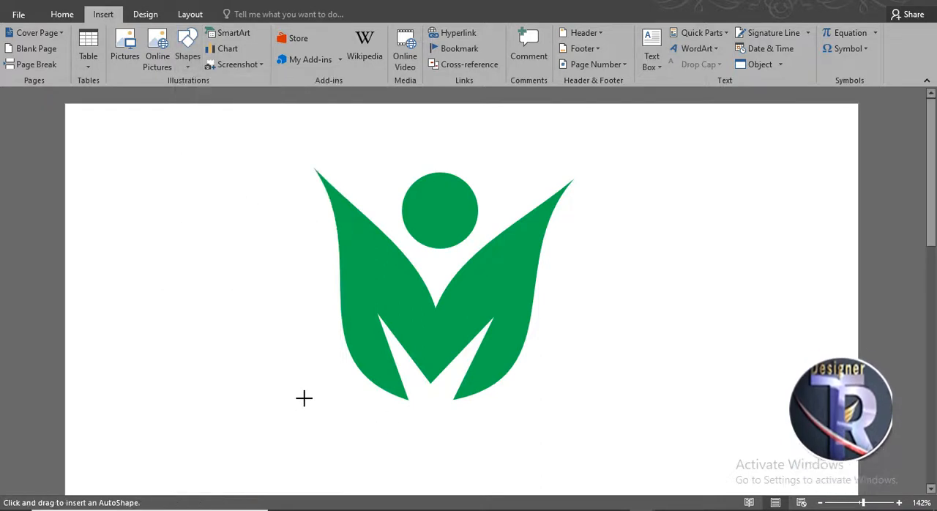
left_click_drag(300, 399, 624, 401)
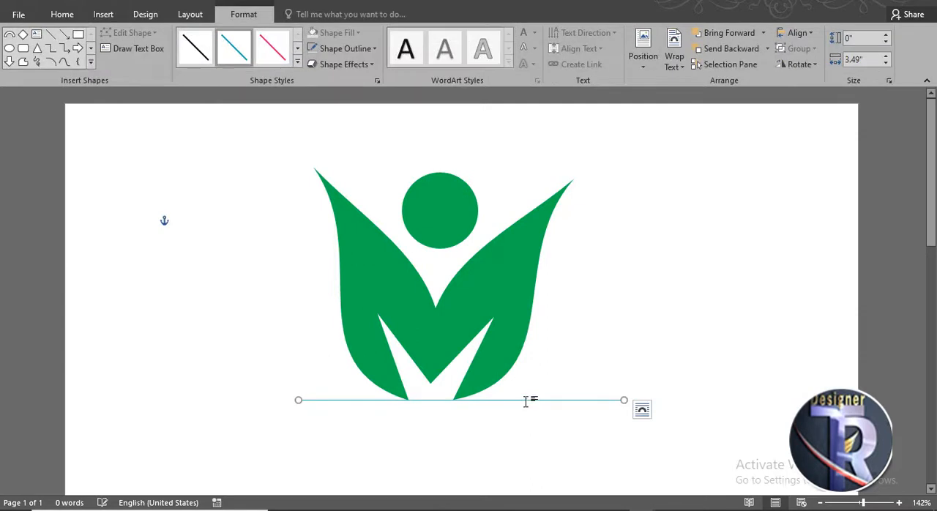
left_click_drag(511, 402, 500, 402)
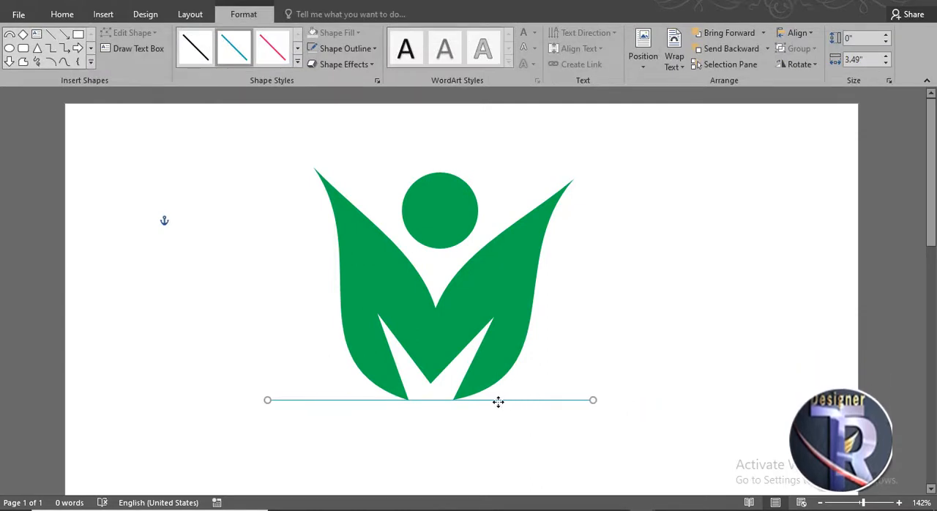
Step: Give the line under the leaves a thick weight and color it standard green
left_click(338, 45)
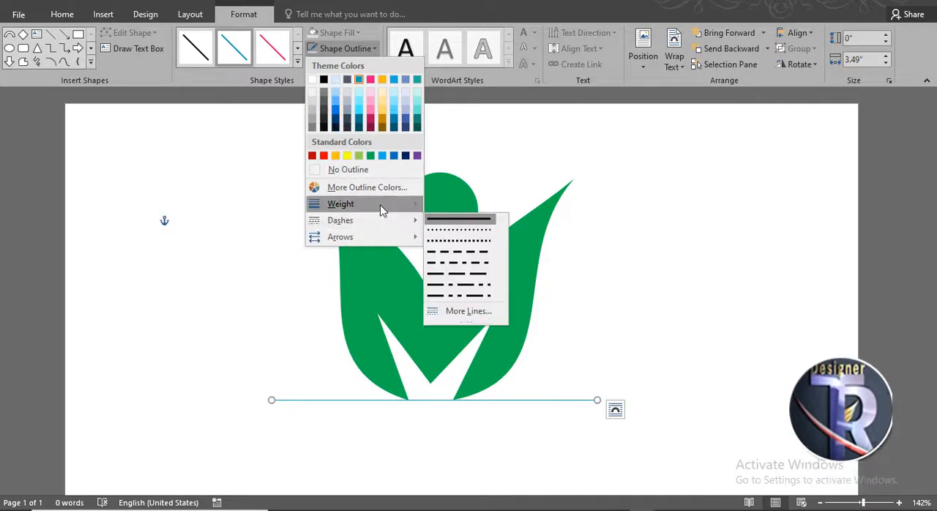
mouse_move(391, 208)
left_click(483, 300)
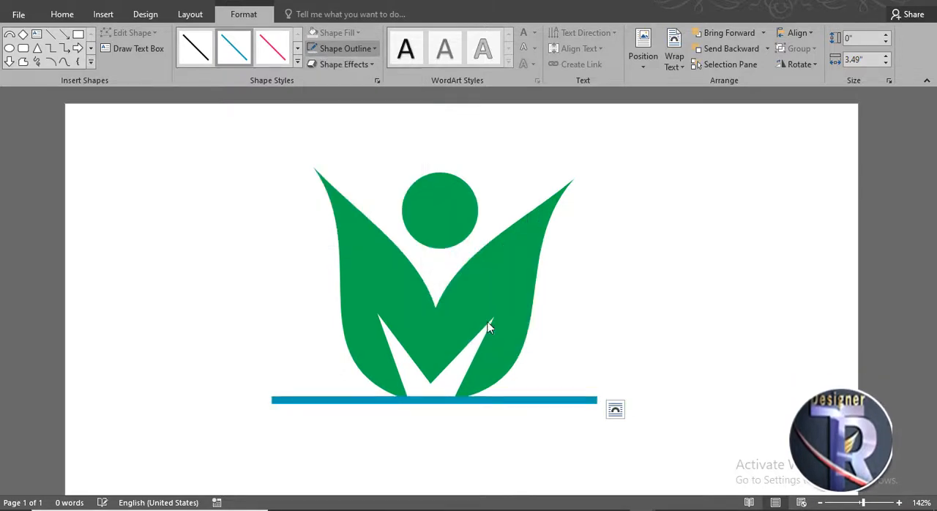
left_click(337, 44)
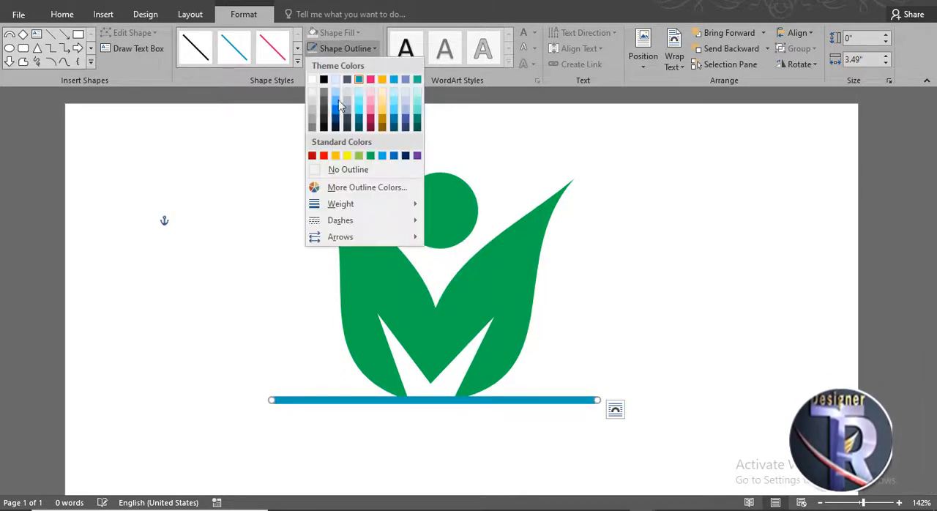
left_click(369, 155)
left_click(622, 258)
Step: Duplicate the green line a short distance below the original and align the copy's ends with it
scroll(621, 256, "down", 3)
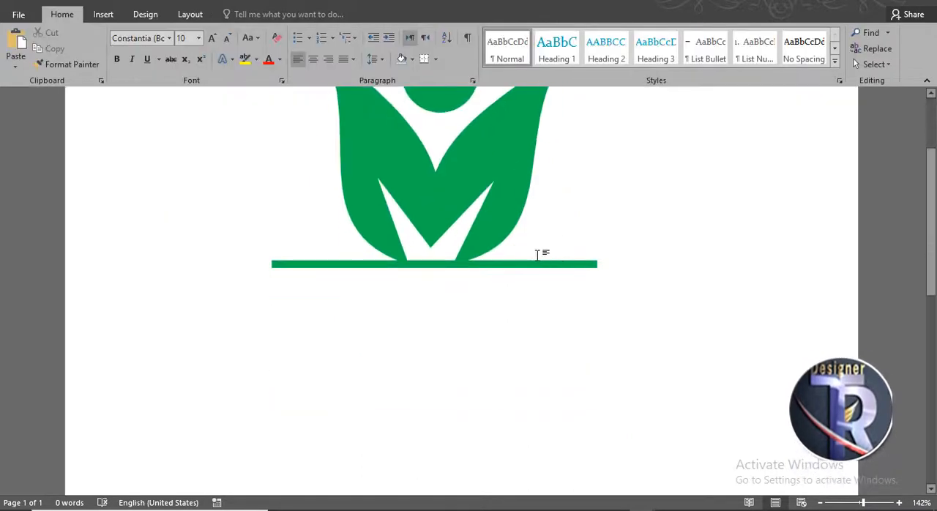
left_click(527, 264)
left_click_drag(528, 265, 524, 308)
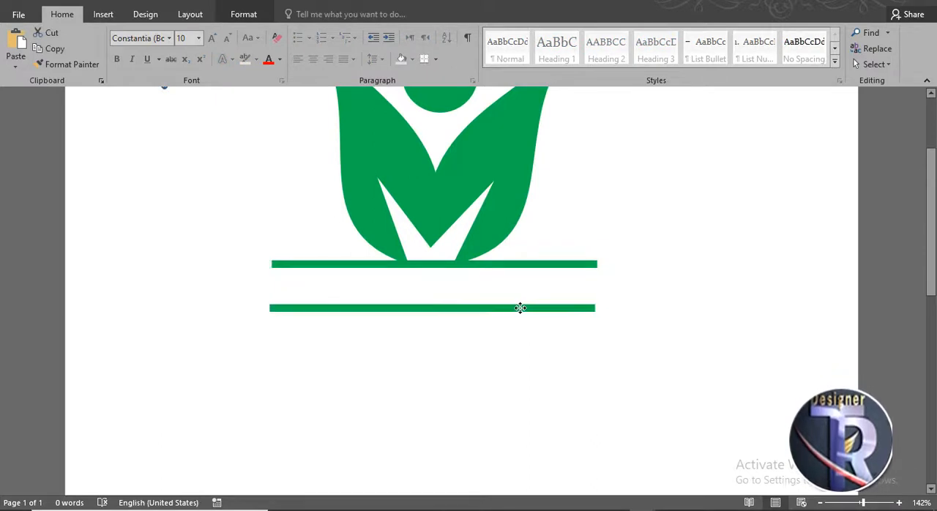
left_click(682, 339)
scroll(681, 340, "up", 2)
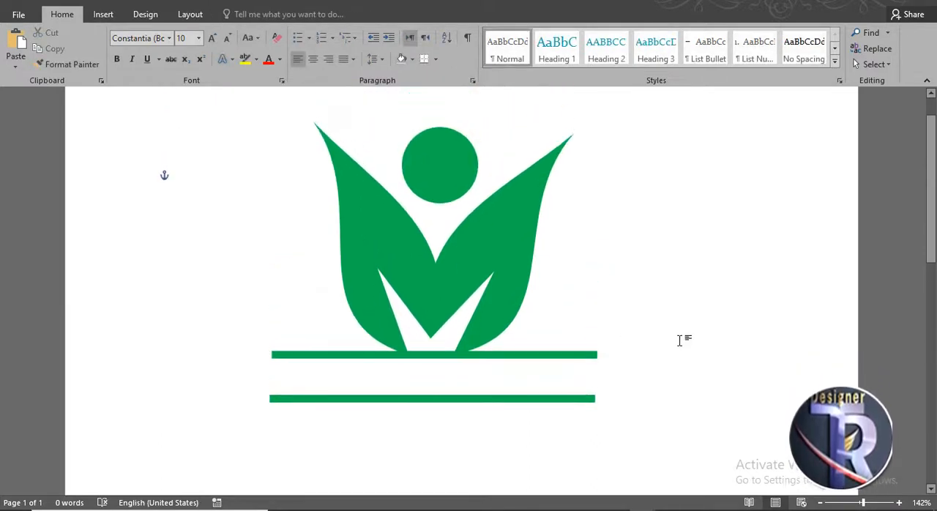
left_click(579, 400)
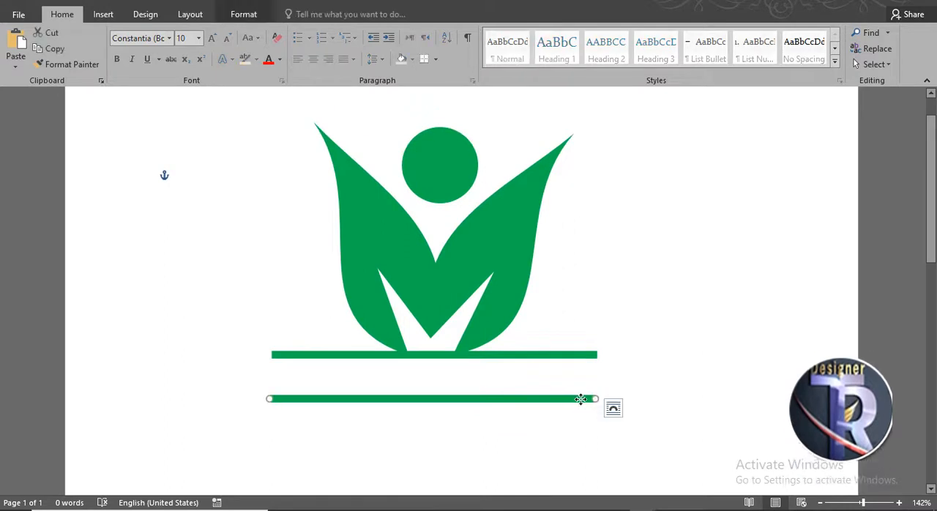
left_click_drag(582, 398, 584, 399)
left_click(352, 173)
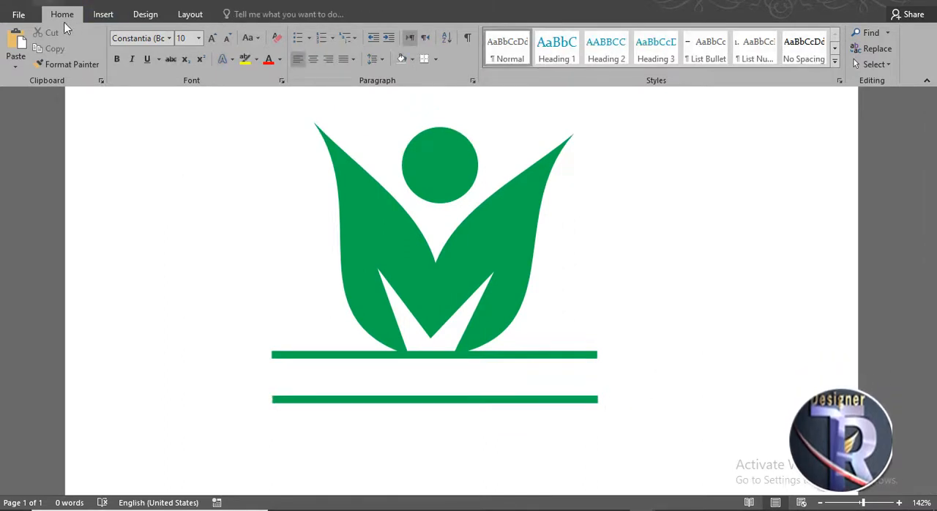
Step: Insert black WordArt reading "LOGO NAME" and place it between the two green lines
left_click(101, 16)
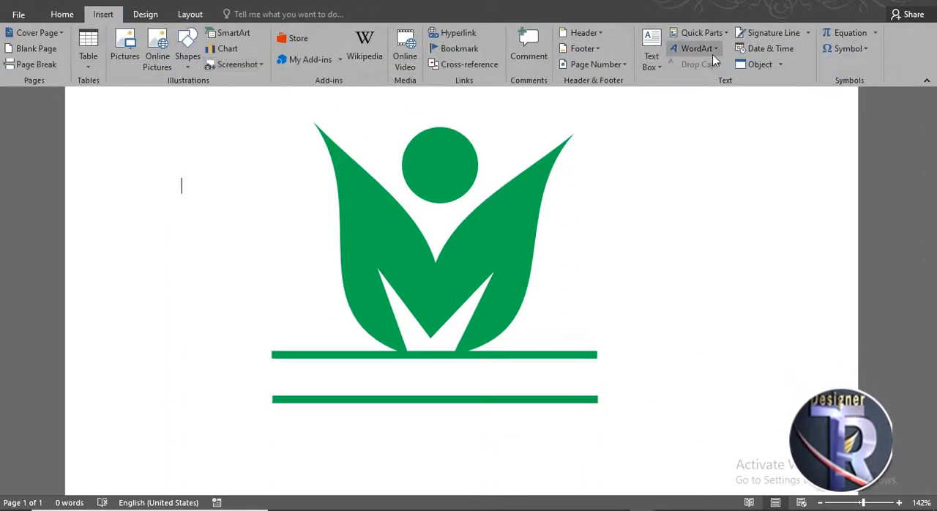
left_click(713, 50)
left_click(685, 78)
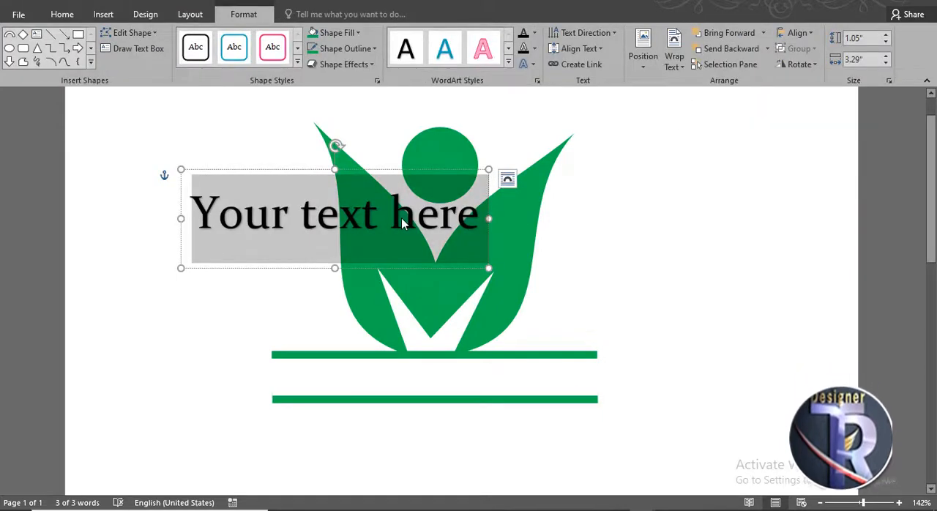
type("LOG")
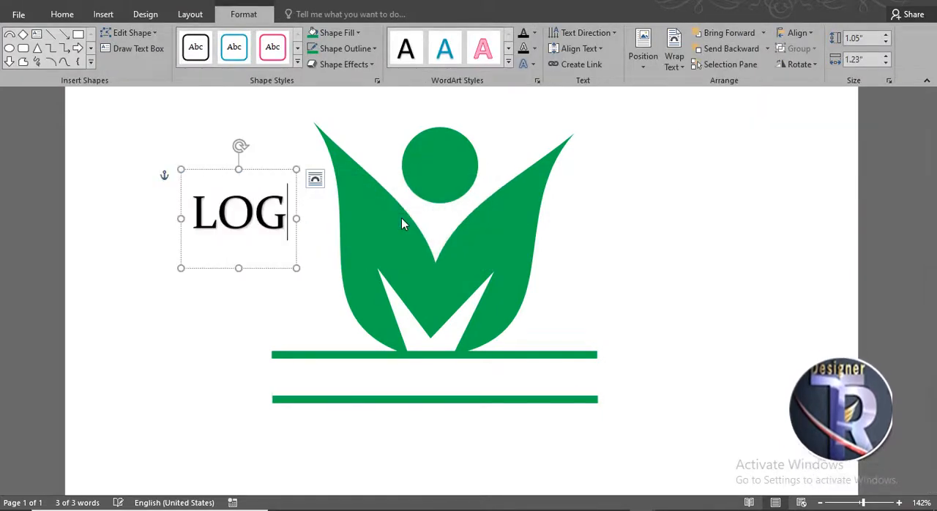
type("O NAME")
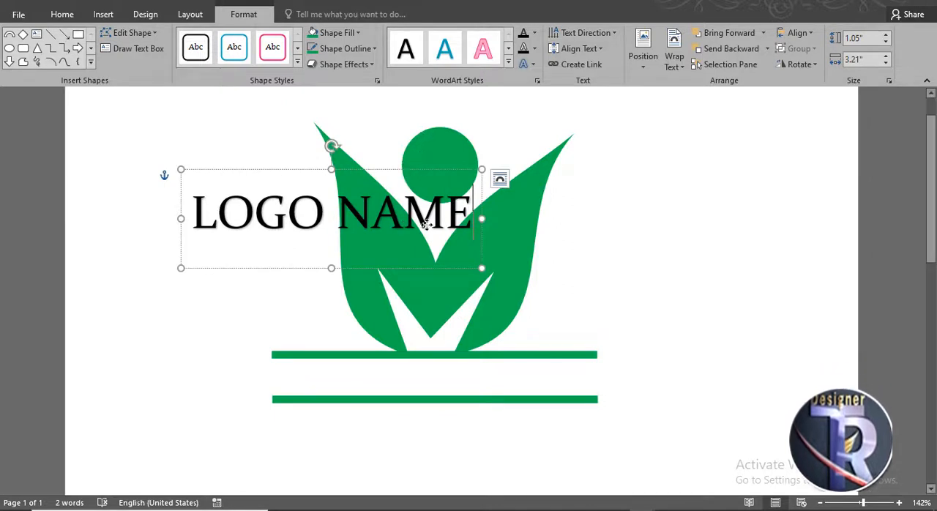
left_click_drag(425, 223, 506, 332)
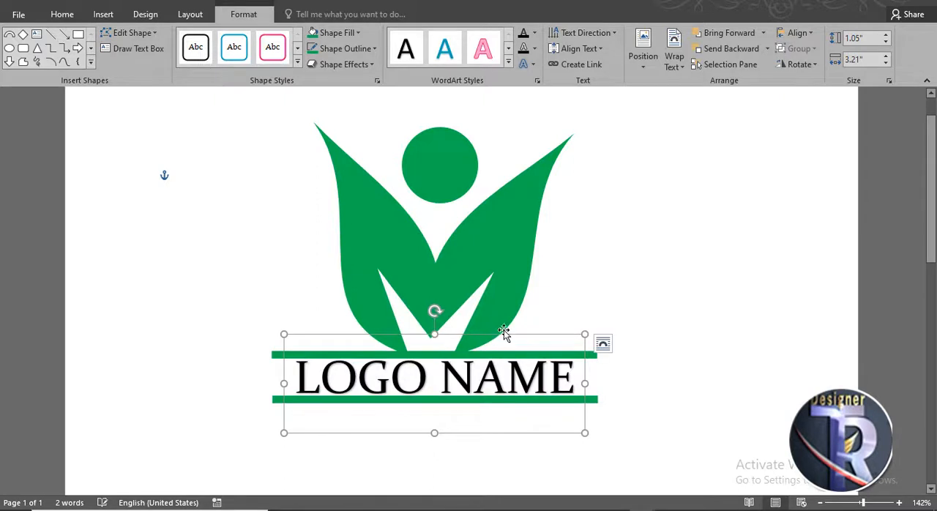
Step: Change the font of the "LOGO NAME" text to Arial Black
left_click(63, 13)
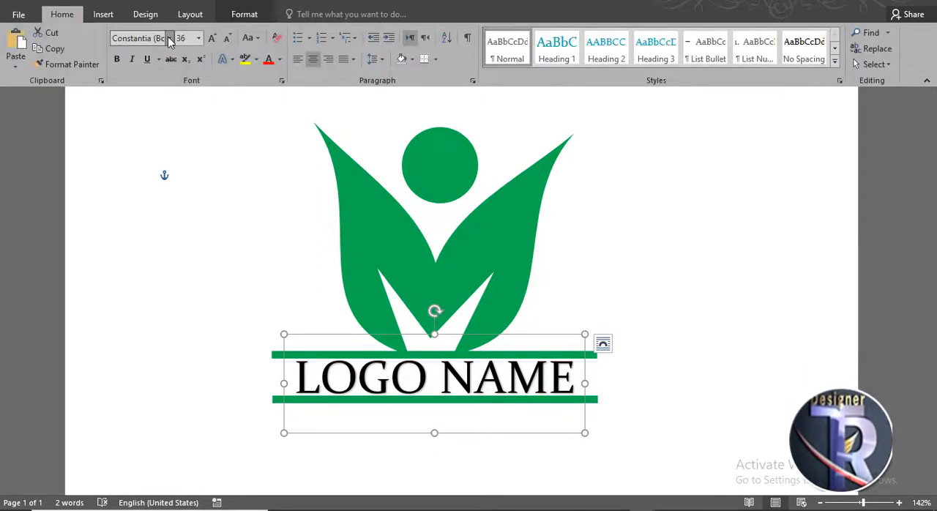
left_click(169, 39)
left_click(184, 153)
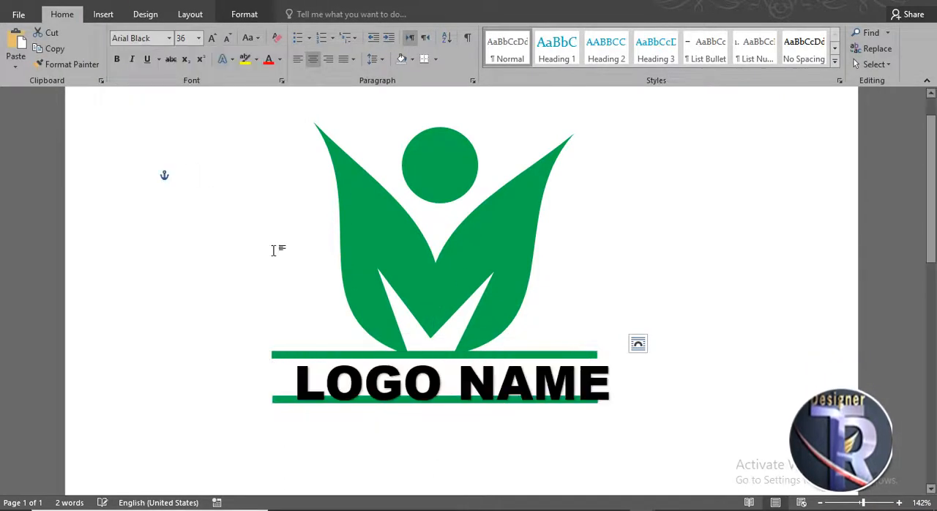
left_click(637, 390)
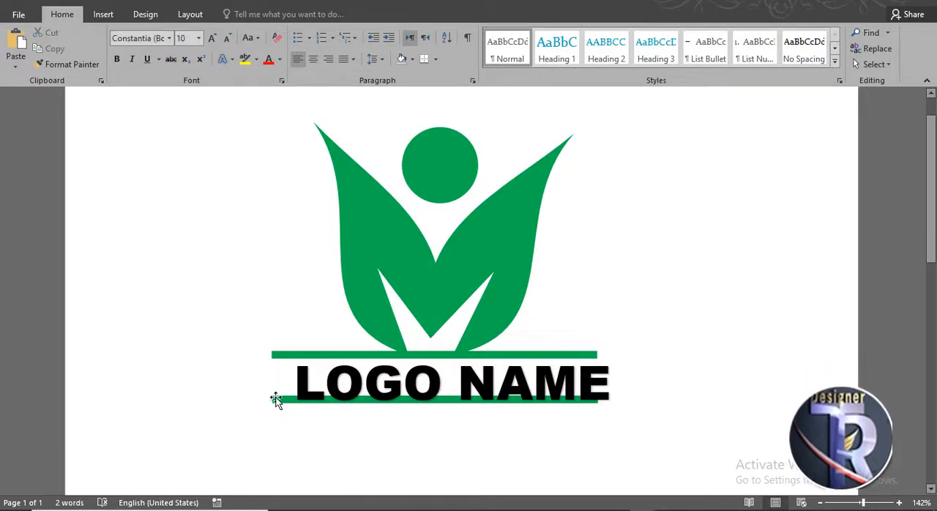
Step: Lower the second green line to clear the text and center "LOGO NAME" between the two lines
left_click_drag(281, 400, 281, 413)
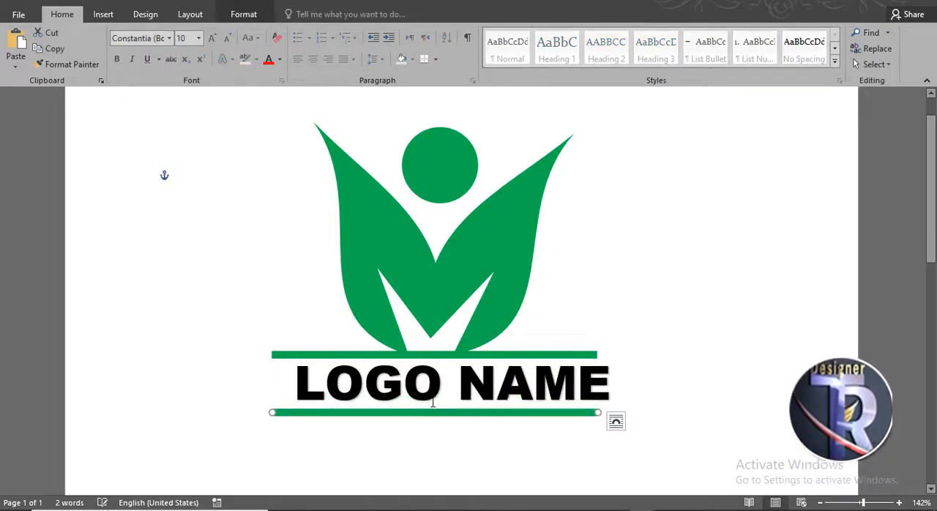
left_click(467, 359)
left_click(495, 333)
left_click_drag(495, 333, 476, 335)
left_click(681, 330)
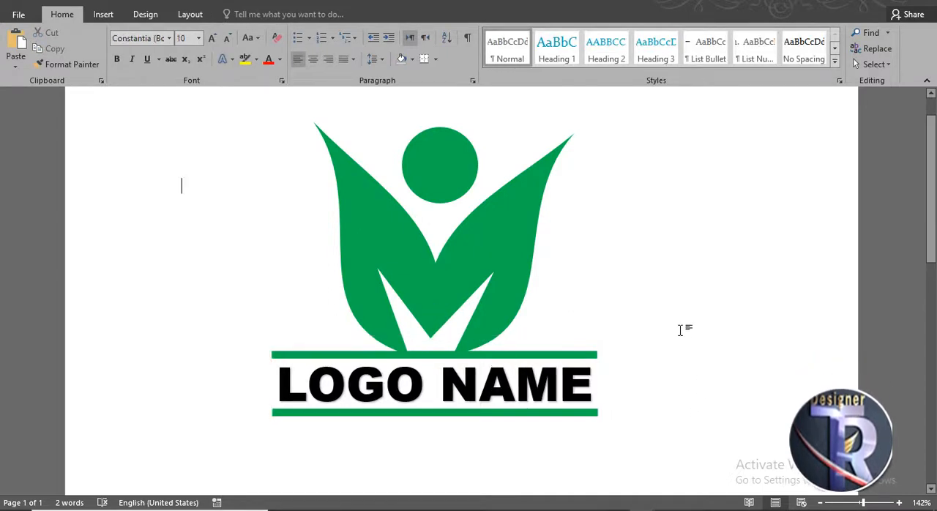
scroll(677, 325, "up", 1)
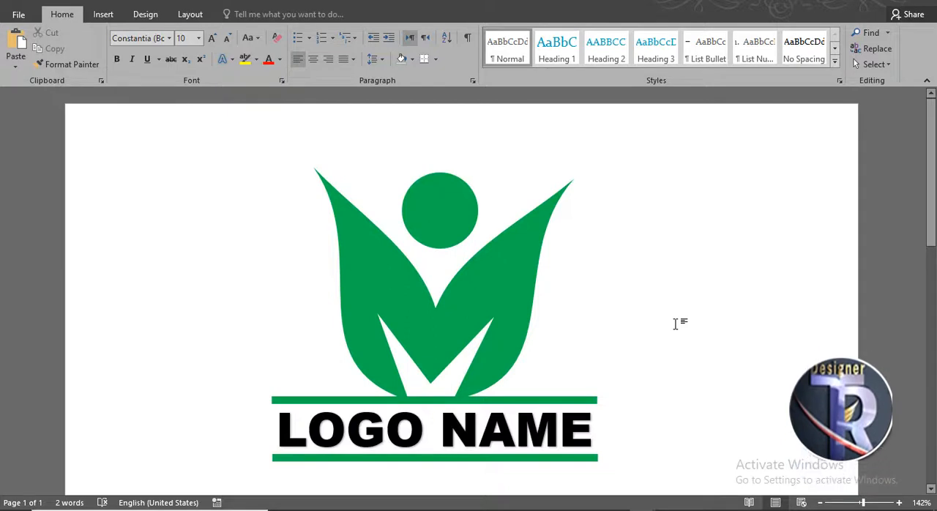
scroll(674, 323, "down", 1)
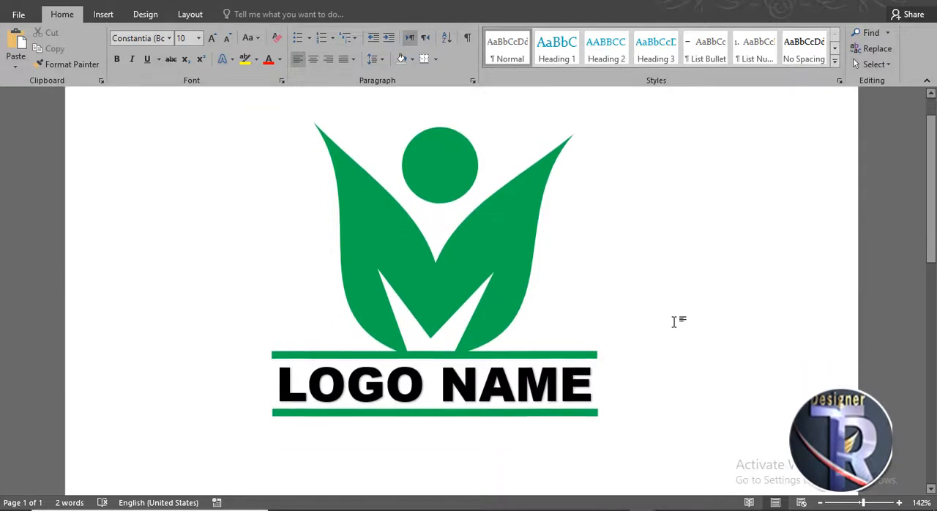
scroll(674, 322, "up", 1)
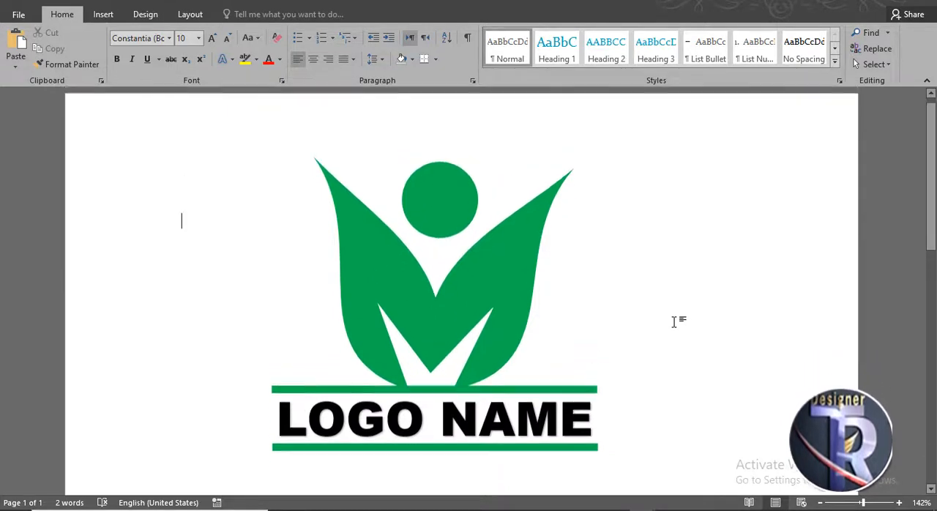